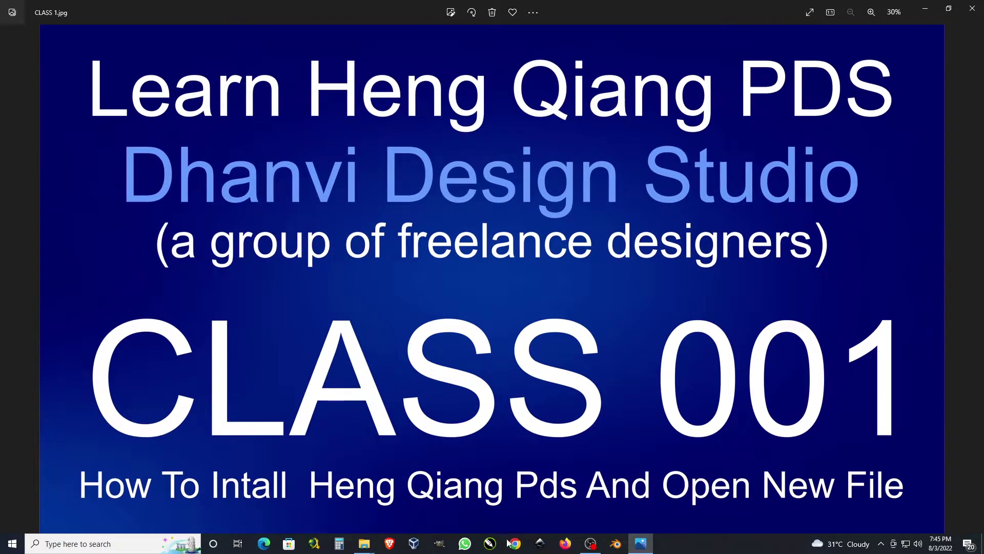
- Open a new Google Chrome window over the class title picture in Windows Photos
{"action": "left_click", "coordinate": [518, 544]}
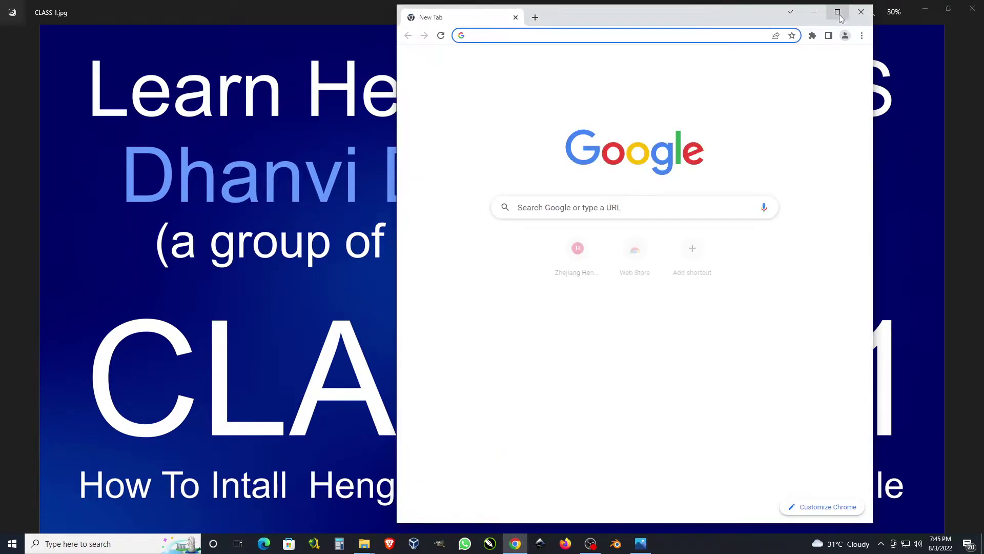
- Maximize Chrome and go to the hqcnc.cn website
{"action": "left_click", "coordinate": [837, 12]}
{"action": "left_click", "coordinate": [123, 28]}
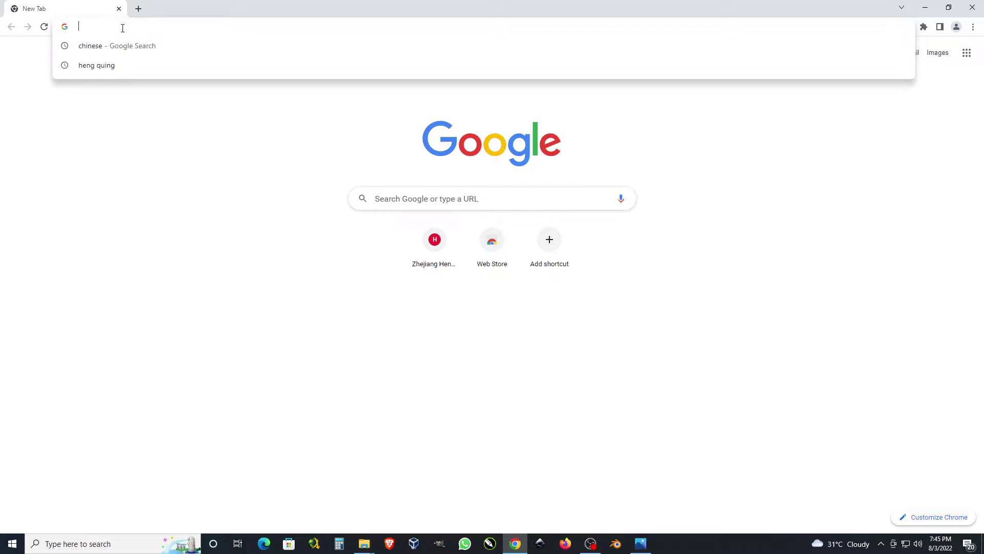
{"action": "type", "text": "hq"}
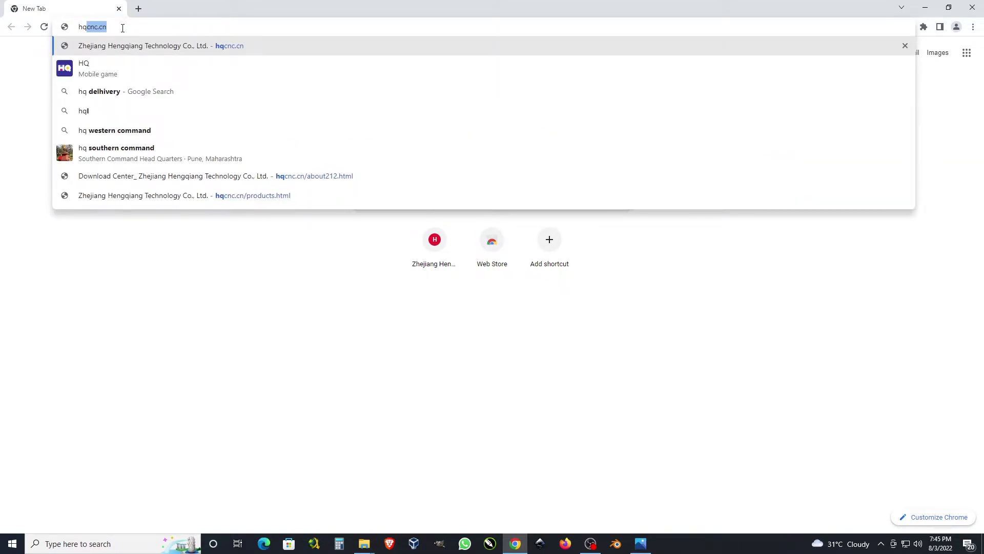
{"action": "type", "text": "c"}
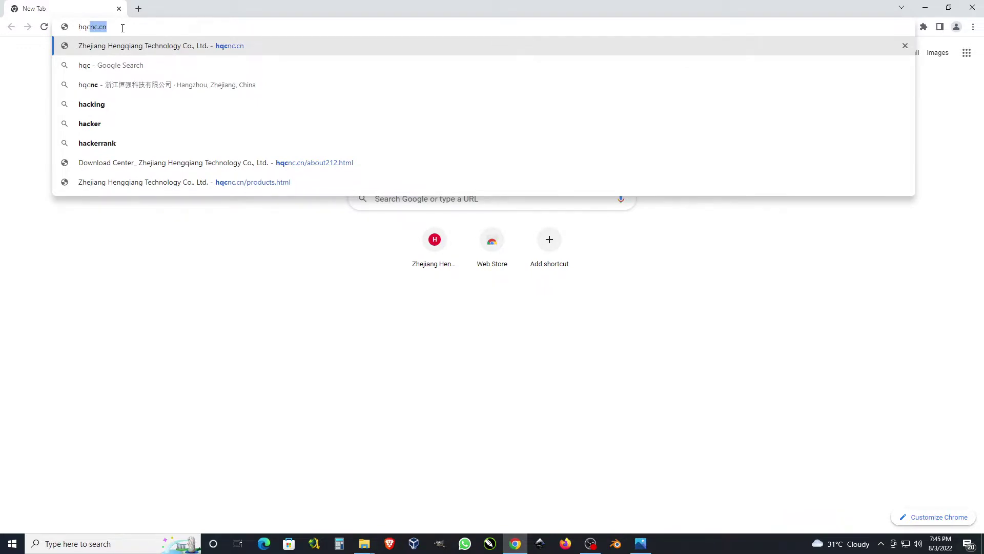
{"action": "type", "text": "nc."}
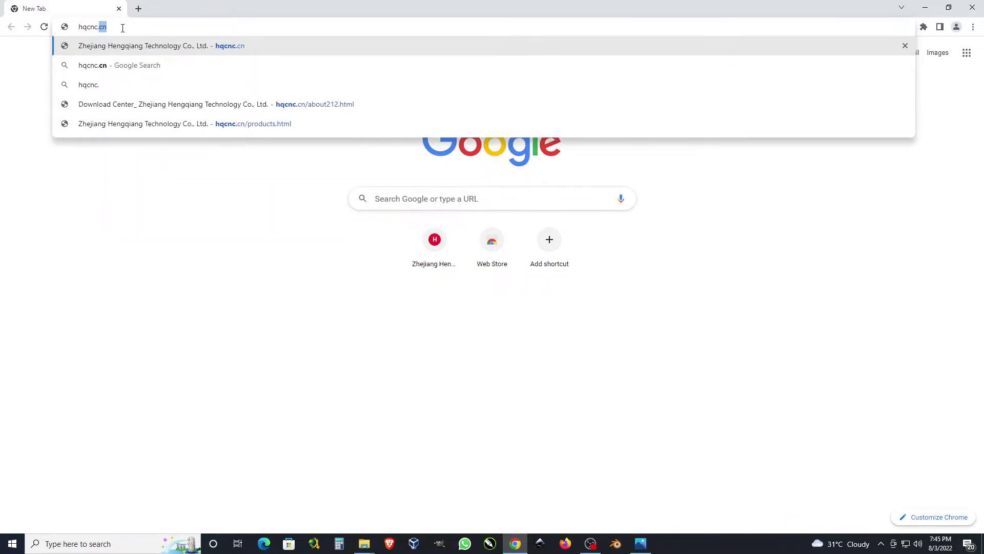
{"action": "type", "text": "cn"}
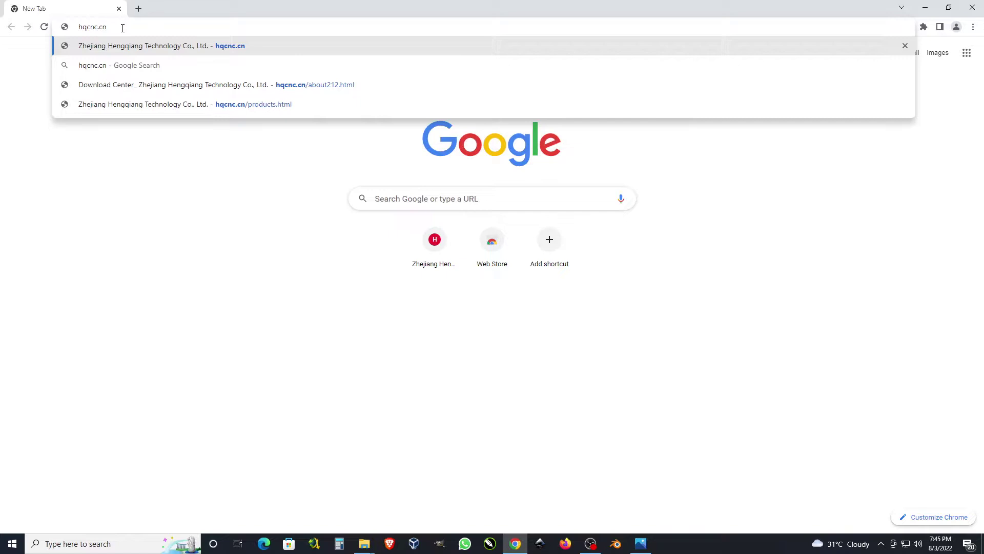
{"action": "key", "text": "Return"}
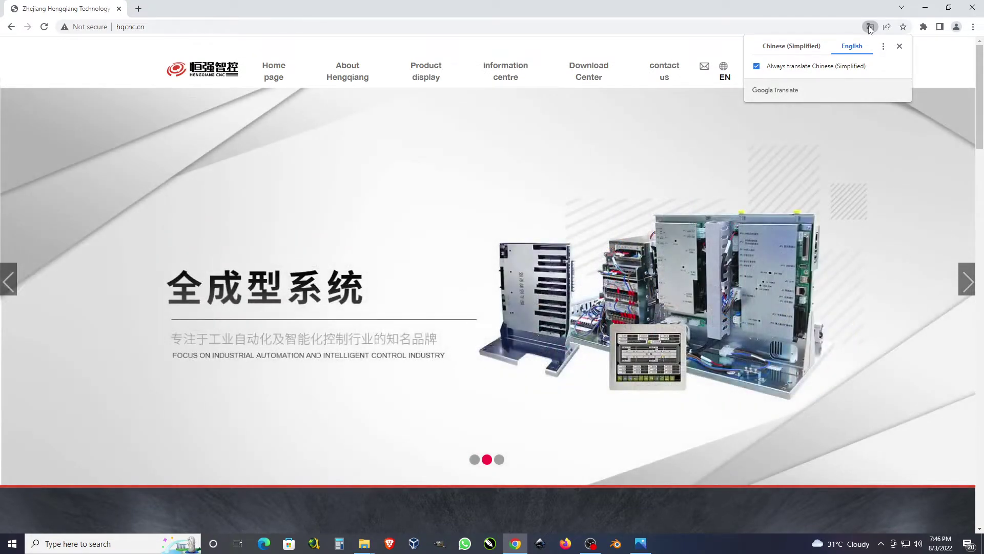
- Dismiss the translate offer, open Download Center, and highlight the 950 and 980 software names
{"action": "left_click", "coordinate": [597, 49]}
{"action": "left_click", "coordinate": [589, 73]}
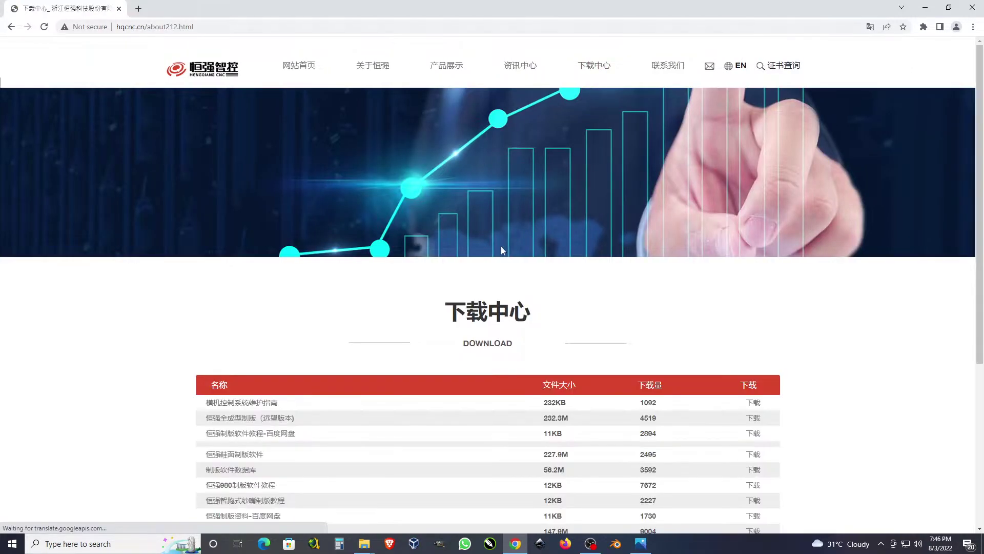
{"action": "scroll", "coordinate": [500, 246], "scroll_direction": "down", "scroll_amount": 3}
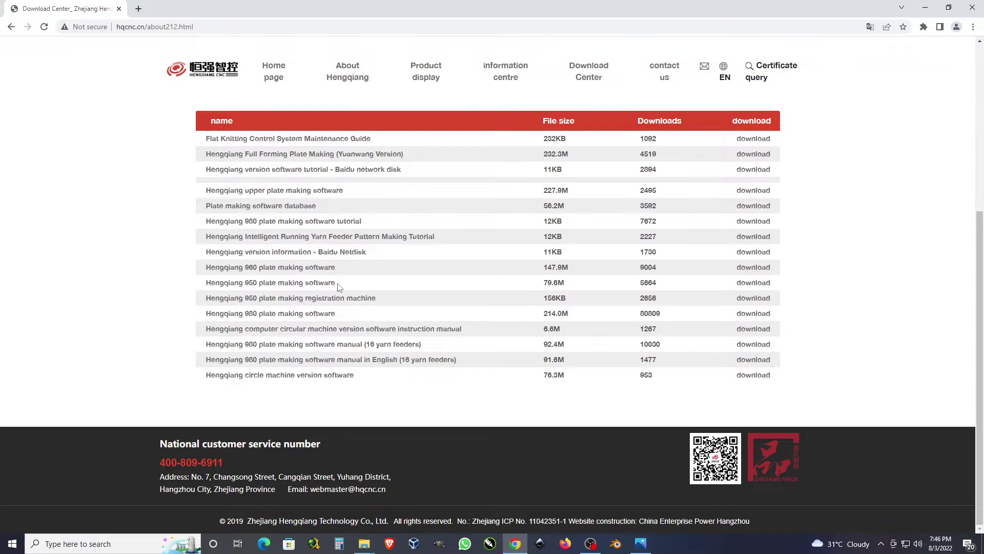
{"action": "left_click_drag", "start_coordinate": [337, 286], "coordinate": [180, 294]}
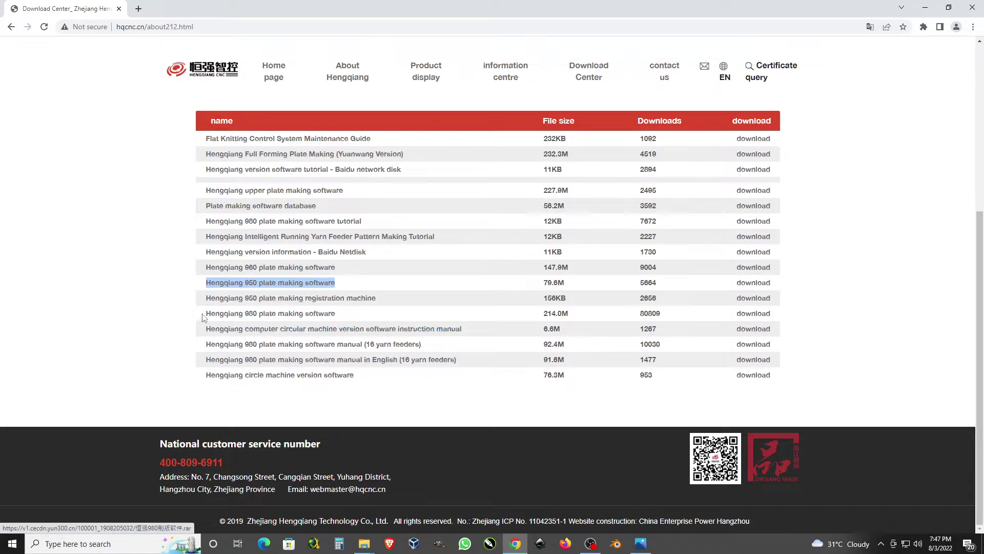
{"action": "left_click_drag", "start_coordinate": [203, 314], "coordinate": [342, 315]}
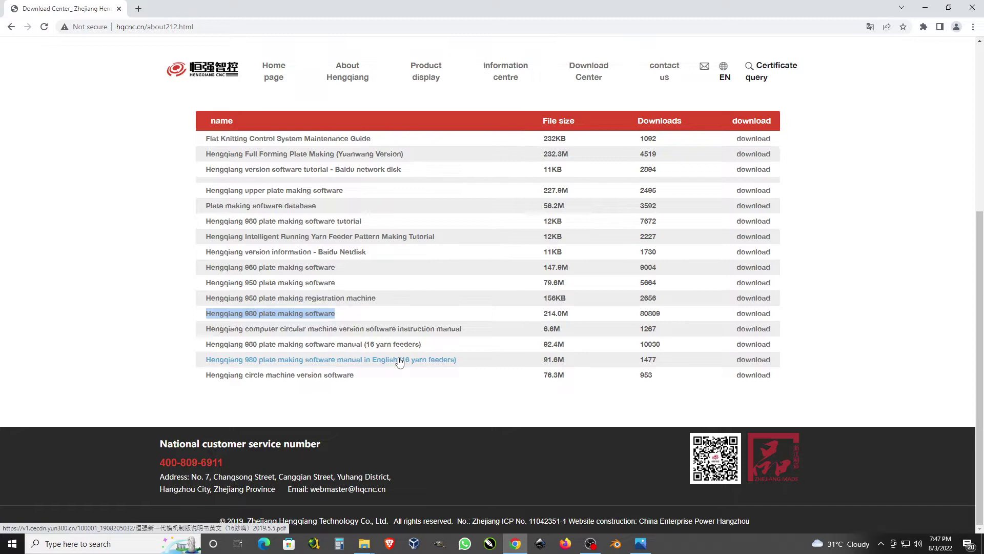
- Start the 980 plate making software download, cancel it, and minimize Chrome
{"action": "left_click", "coordinate": [314, 317]}
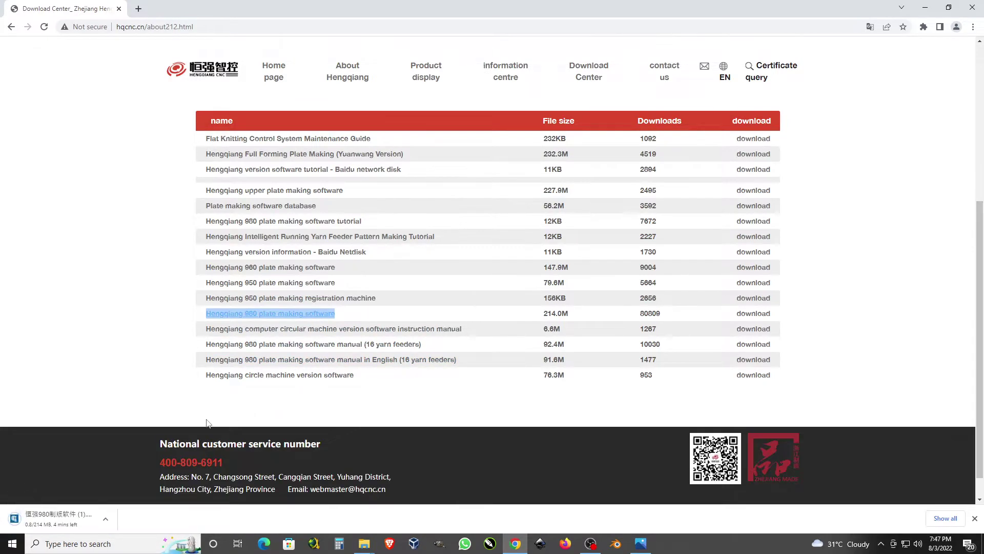
{"action": "left_click", "coordinate": [110, 520]}
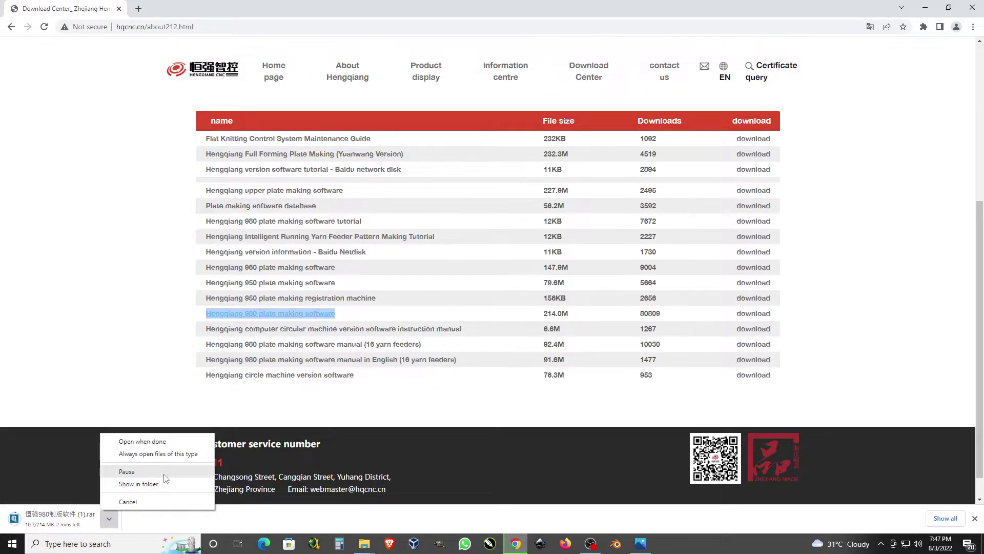
{"action": "left_click", "coordinate": [158, 501]}
{"action": "left_click", "coordinate": [111, 519]}
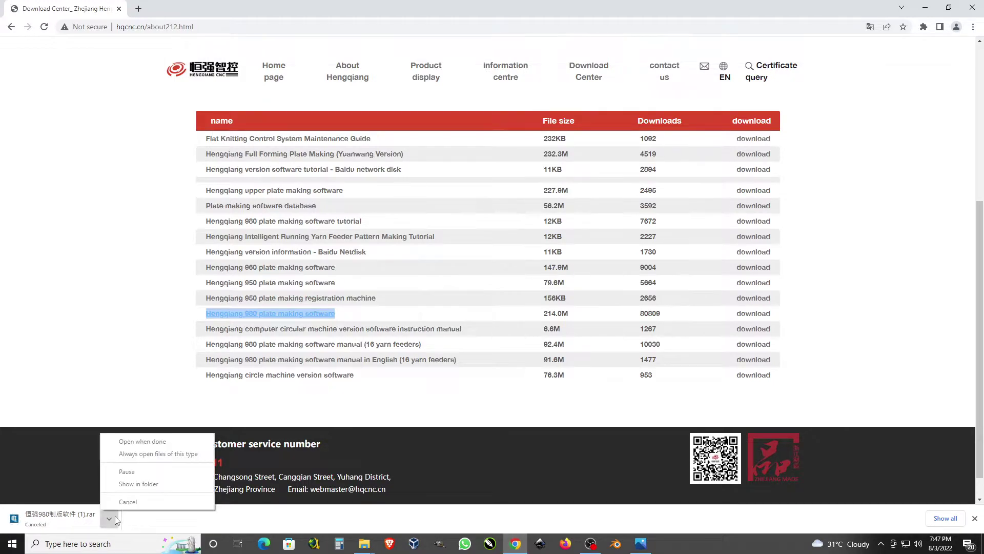
{"action": "left_click", "coordinate": [926, 7]}
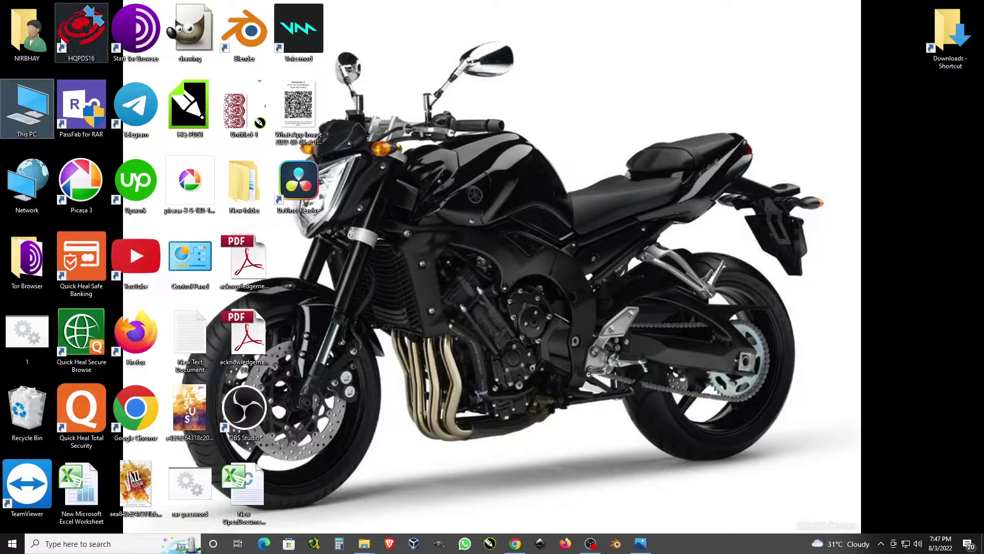
- Launch HqPDS from the HQPDS16 desktop shortcut
{"action": "left_click", "coordinate": [86, 27]}
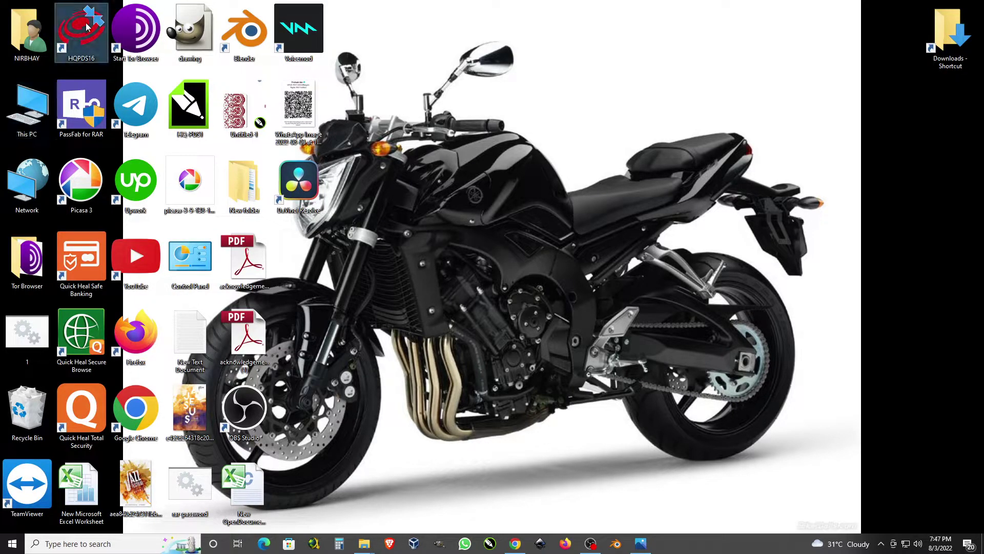
{"action": "double_click", "coordinate": [87, 27]}
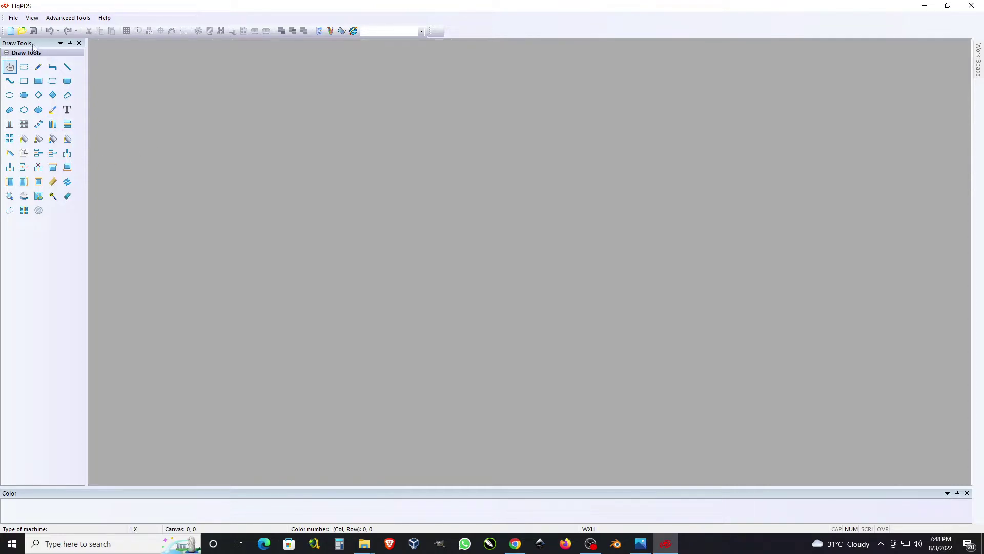
- Start a new HqPDS file to bring up the Select model dialog
{"action": "left_click", "coordinate": [10, 30]}
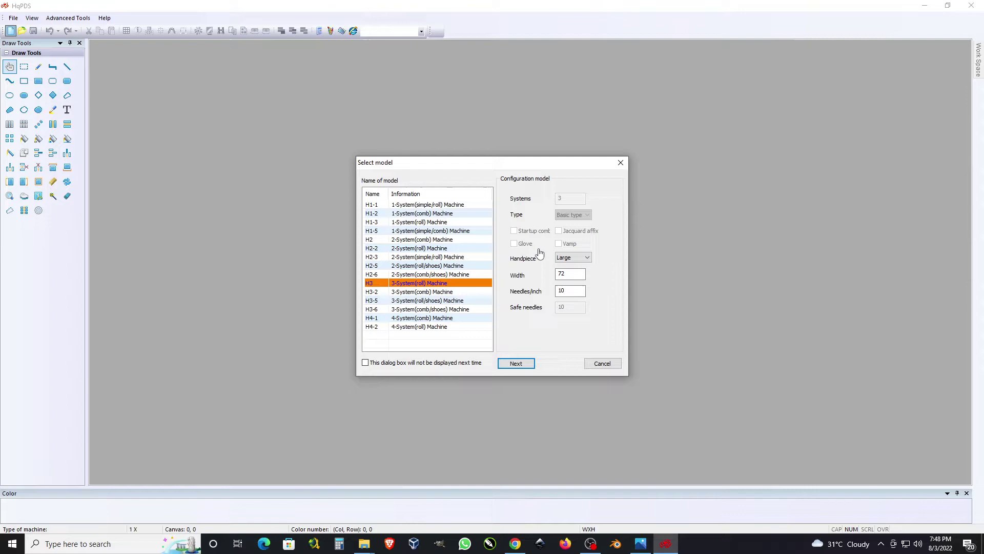
- Check the H3 machine's Width of 72 and Needles/inch of 10 in Select model
{"action": "double_click", "coordinate": [570, 274]}
{"action": "double_click", "coordinate": [571, 273]}
{"action": "left_click", "coordinate": [574, 274]}
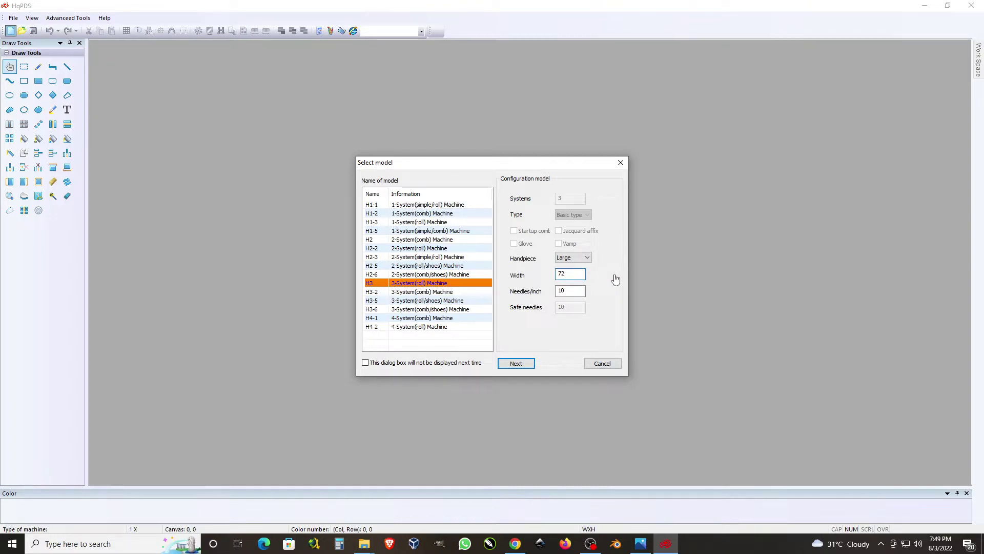
{"action": "double_click", "coordinate": [580, 274]}
{"action": "double_click", "coordinate": [571, 274]}
{"action": "key", "text": "Tab"}
{"action": "left_click", "coordinate": [579, 291]}
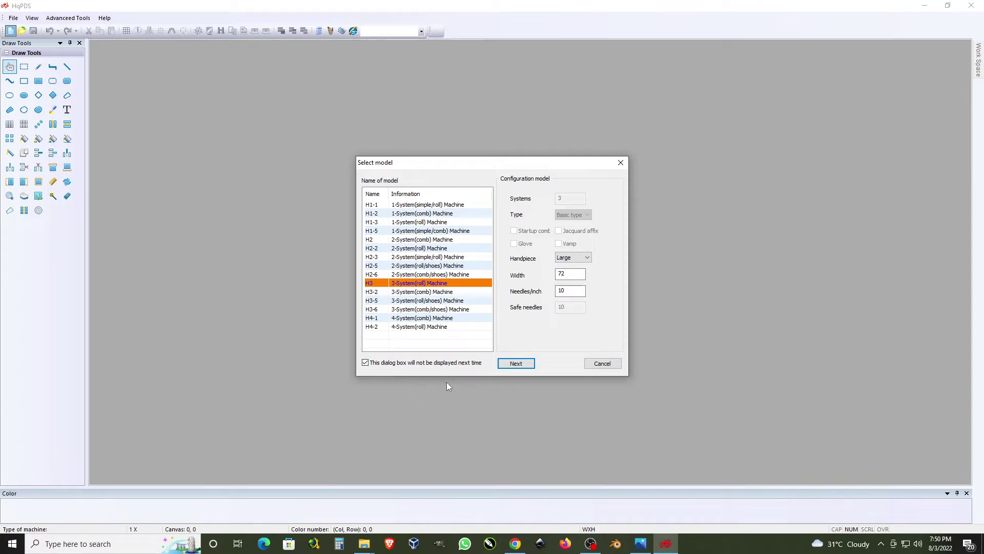
- Confirm the H3 machine settings and open the new document HQ-PDS2
{"action": "left_click", "coordinate": [520, 365]}
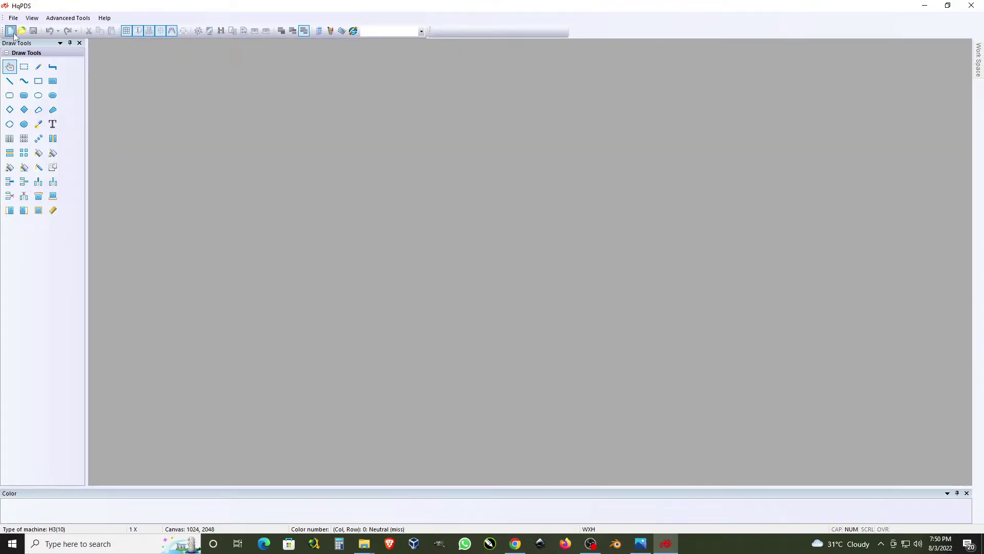
{"action": "left_click", "coordinate": [11, 32]}
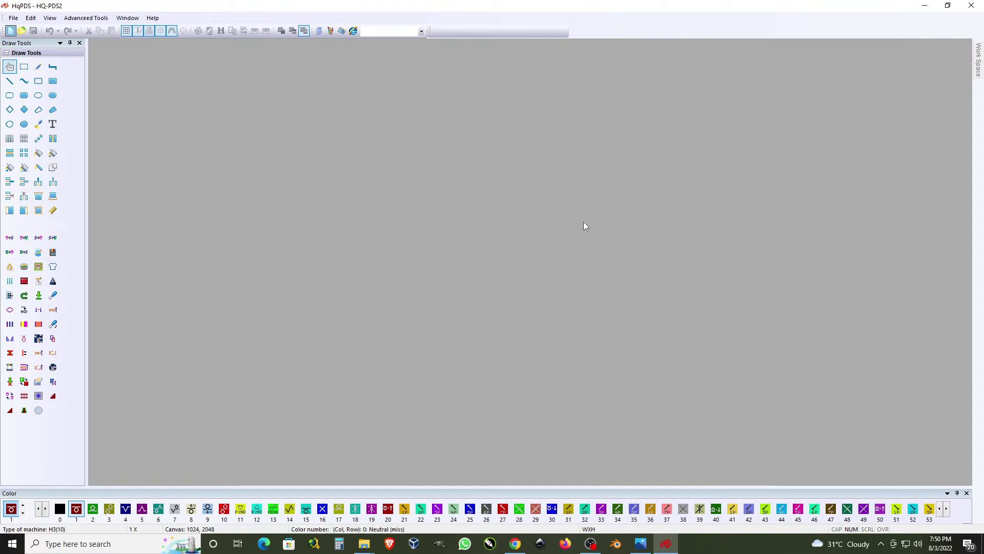
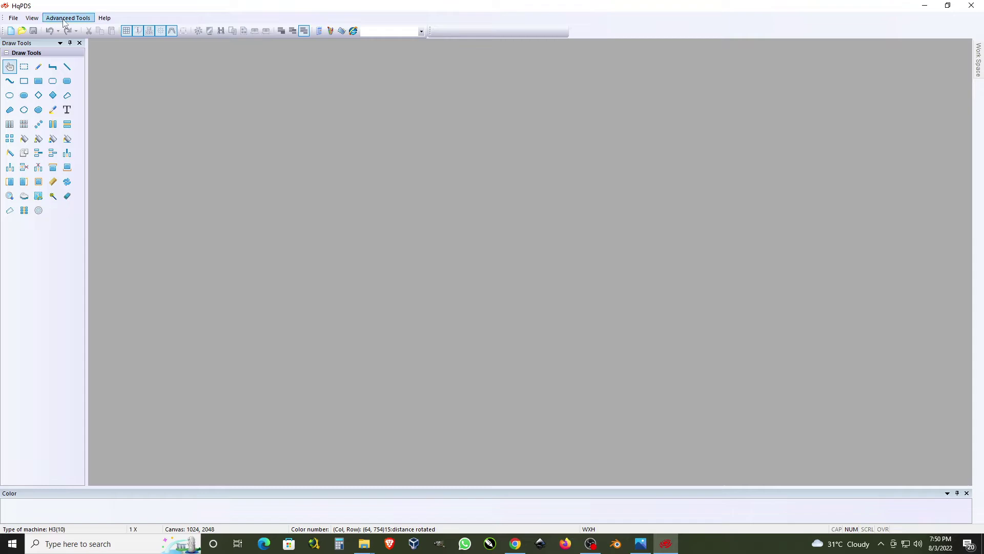
- Uncheck 'Machine type selection is disabled' in the Advanced options, then apply and confirm
{"action": "left_click", "coordinate": [68, 18]}
{"action": "left_click", "coordinate": [68, 51]}
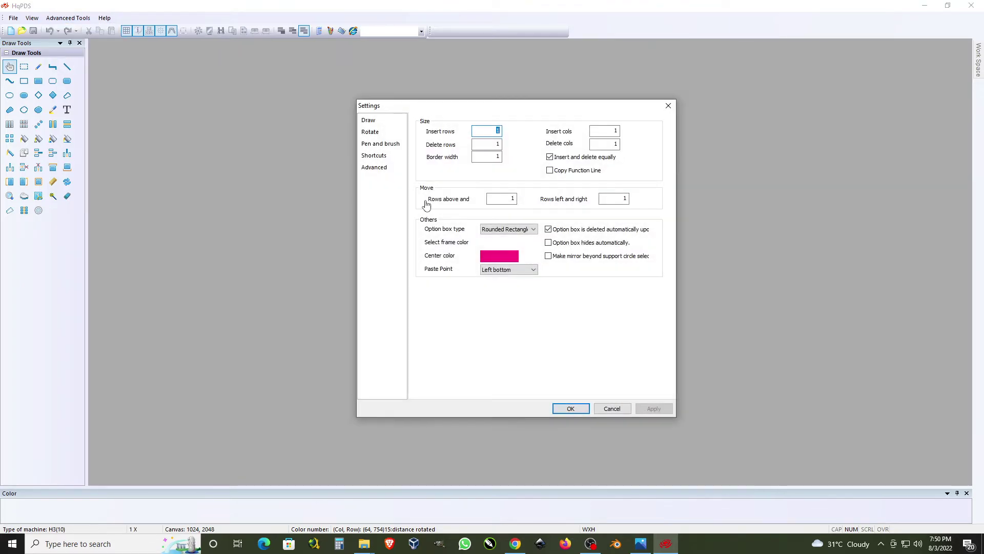
{"action": "left_click", "coordinate": [374, 167]}
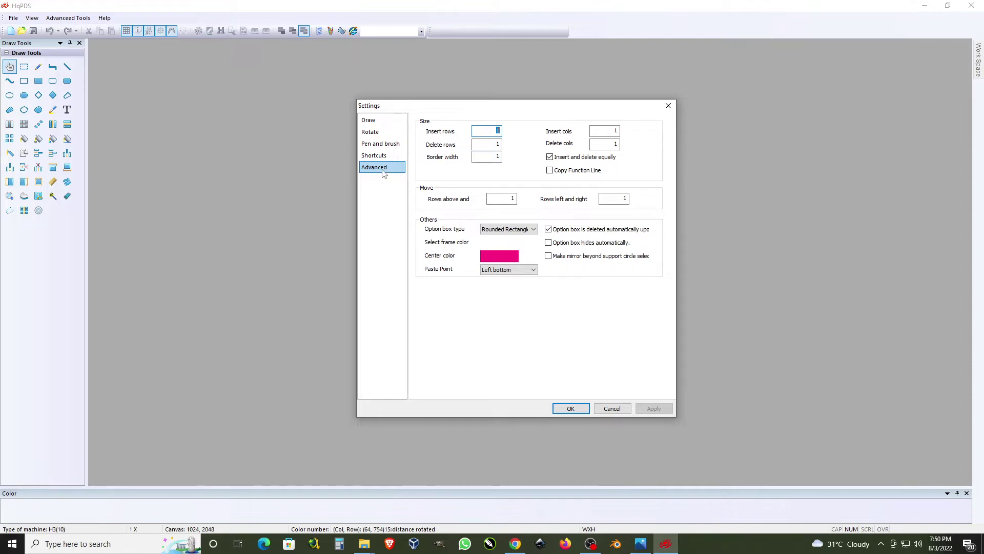
{"action": "left_click", "coordinate": [382, 170]}
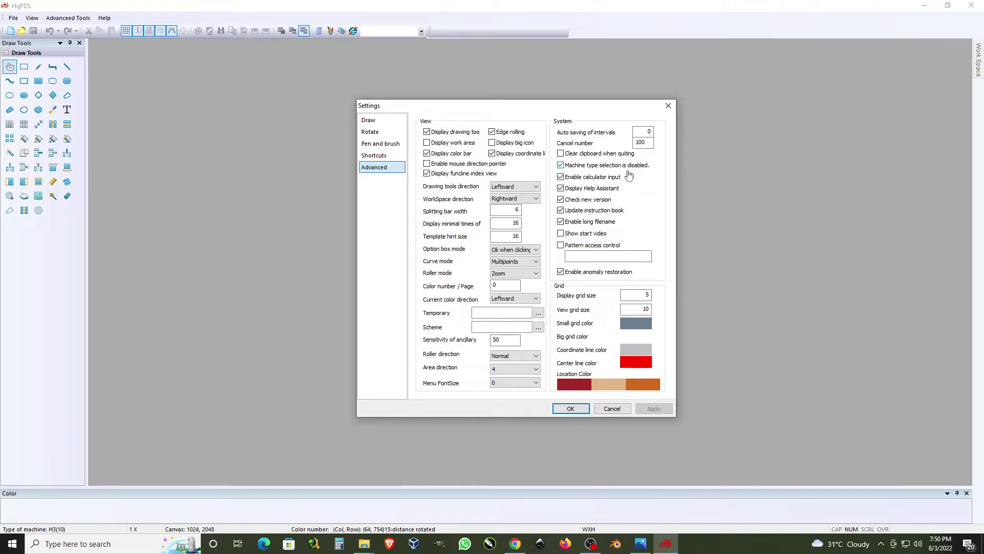
{"action": "left_click", "coordinate": [560, 165]}
{"action": "left_click", "coordinate": [653, 408]}
{"action": "left_click", "coordinate": [571, 408]}
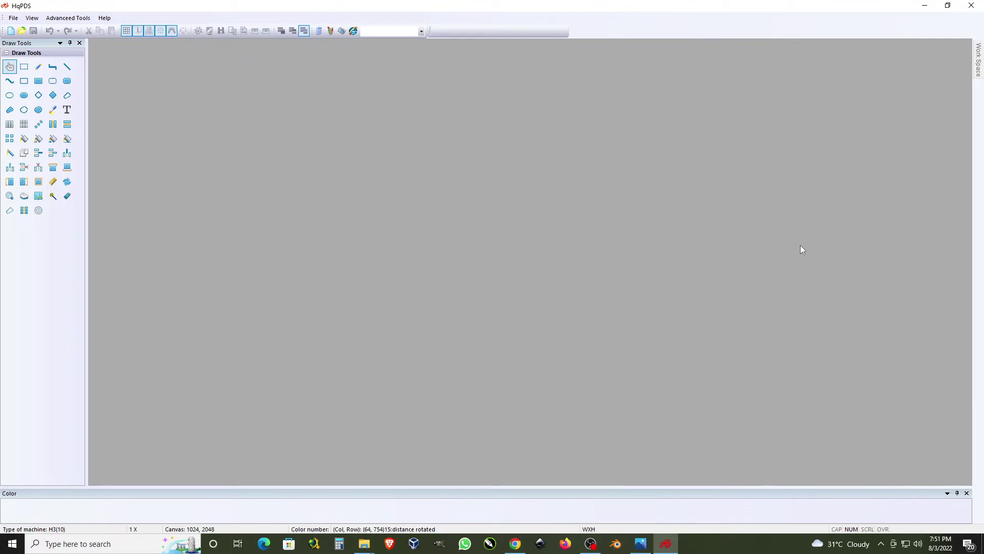
- Restart a new H3 design after one cancelled try; set 1x1 ribbing, Total 300, Front knit
{"action": "left_click", "coordinate": [11, 30]}
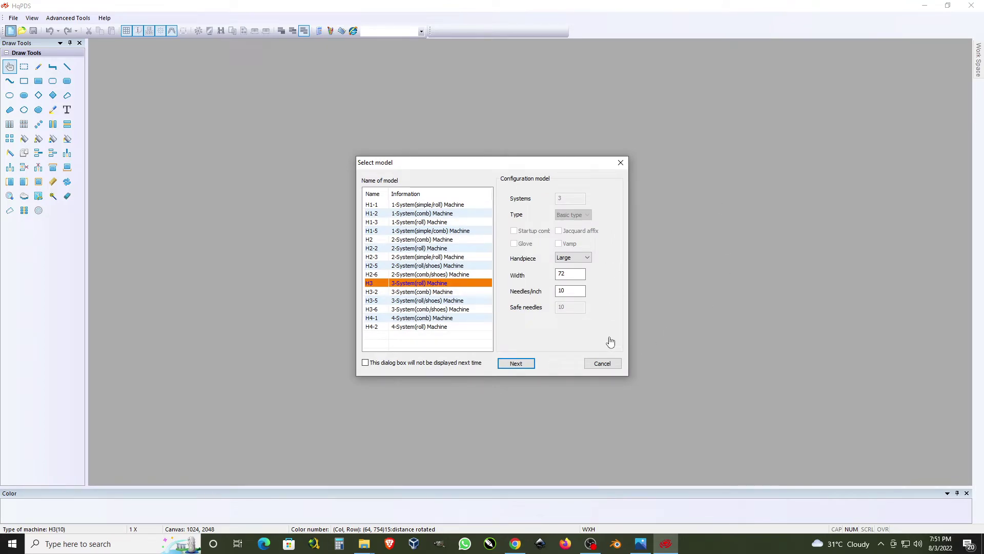
{"action": "left_click", "coordinate": [528, 368]}
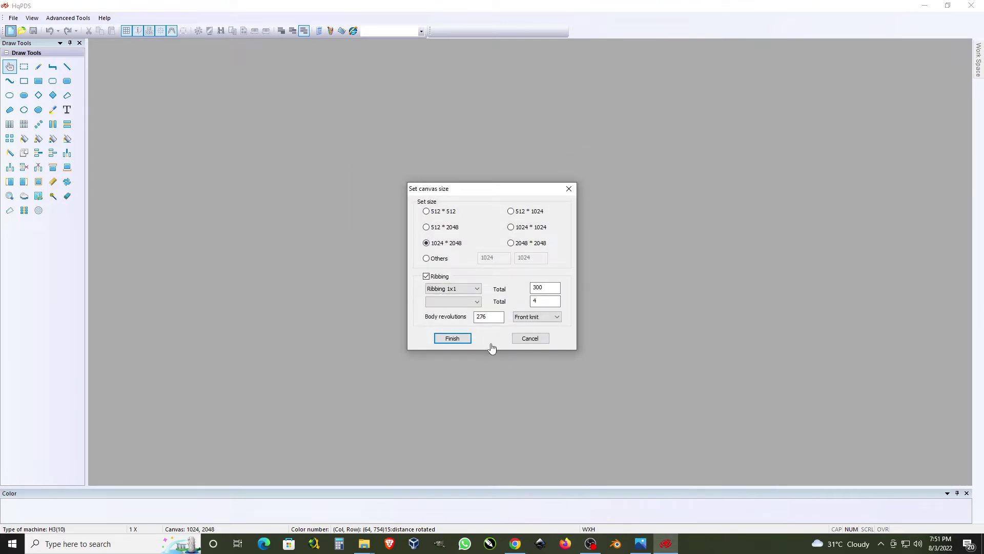
{"action": "left_click", "coordinate": [530, 339]}
{"action": "left_click", "coordinate": [11, 30]}
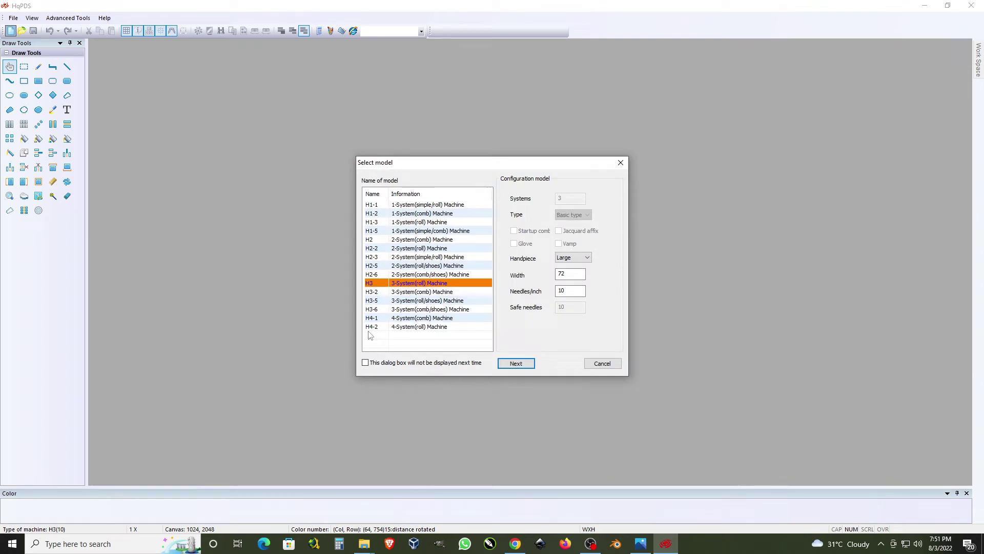
{"action": "left_click", "coordinate": [527, 365]}
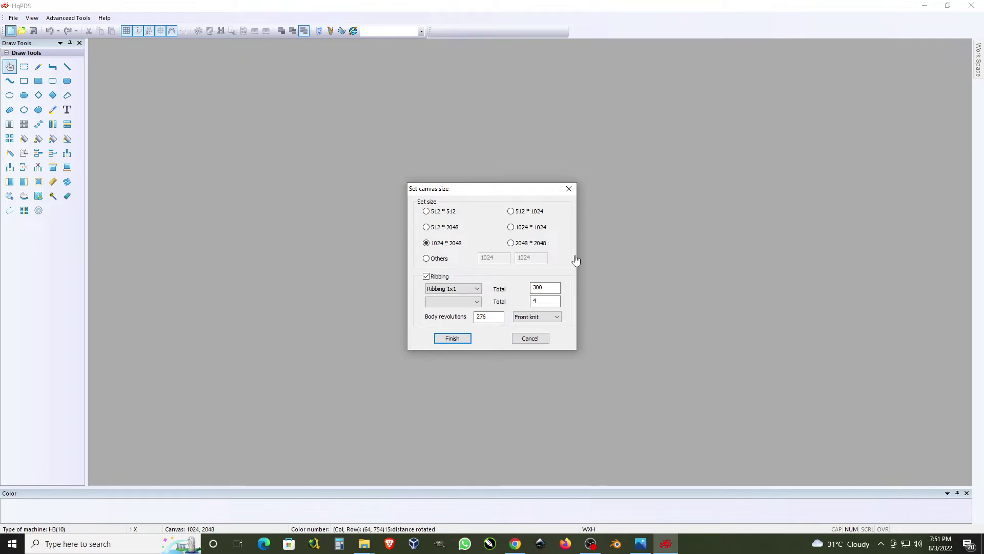
{"action": "double_click", "coordinate": [538, 288]}
{"action": "key", "text": "Tab"}
- Create the 1024 × 2048 ribbed design, then close it without saving
{"action": "left_click", "coordinate": [468, 339]}
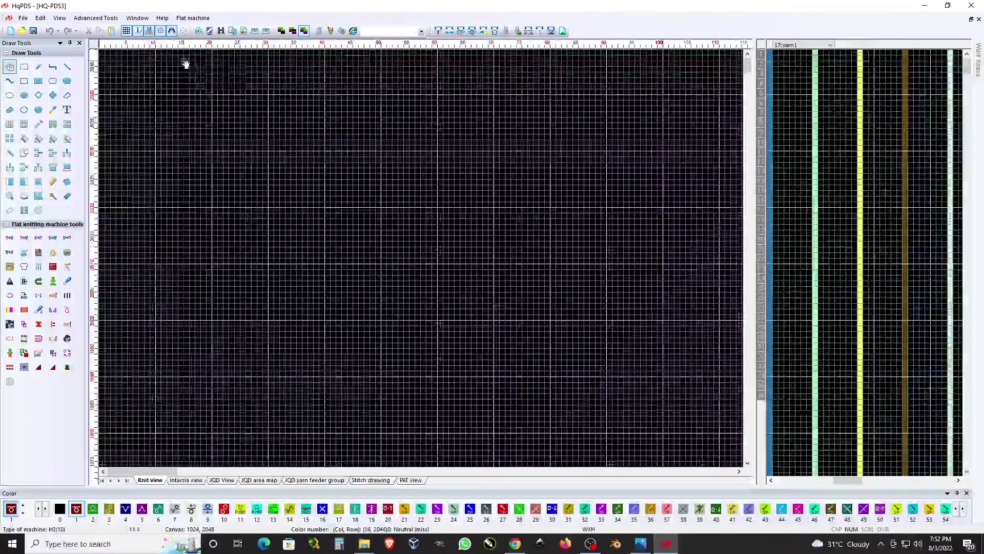
{"action": "scroll", "coordinate": [203, 62], "scroll_direction": "up", "scroll_amount": 1}
{"action": "scroll", "coordinate": [204, 54], "scroll_direction": "up", "scroll_amount": 1}
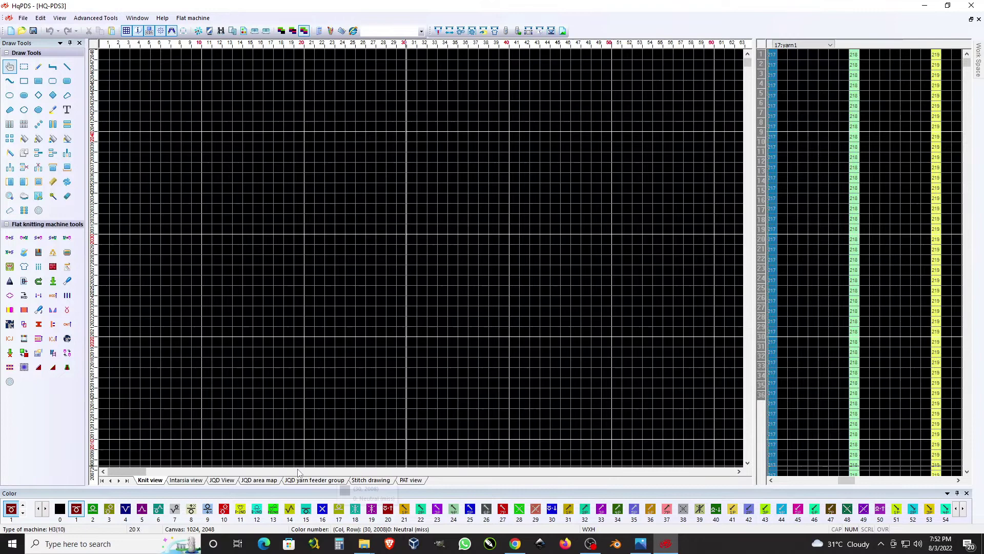
{"action": "mouse_move", "coordinate": [128, 472]}
{"action": "left_mouse_down"}
{"action": "mouse_move", "coordinate": [809, 487]}
{"action": "mouse_move", "coordinate": [116, 472]}
{"action": "mouse_move", "coordinate": [703, 473]}
{"action": "left_mouse_up"}
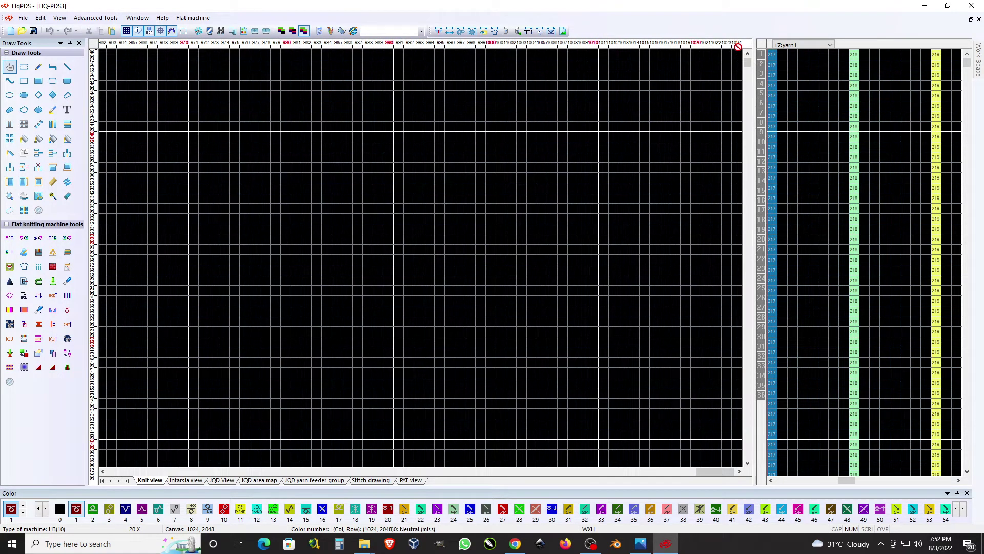
{"action": "scroll", "coordinate": [612, 193], "scroll_direction": "down", "scroll_amount": 1}
{"action": "scroll", "coordinate": [628, 176], "scroll_direction": "down", "scroll_amount": 1}
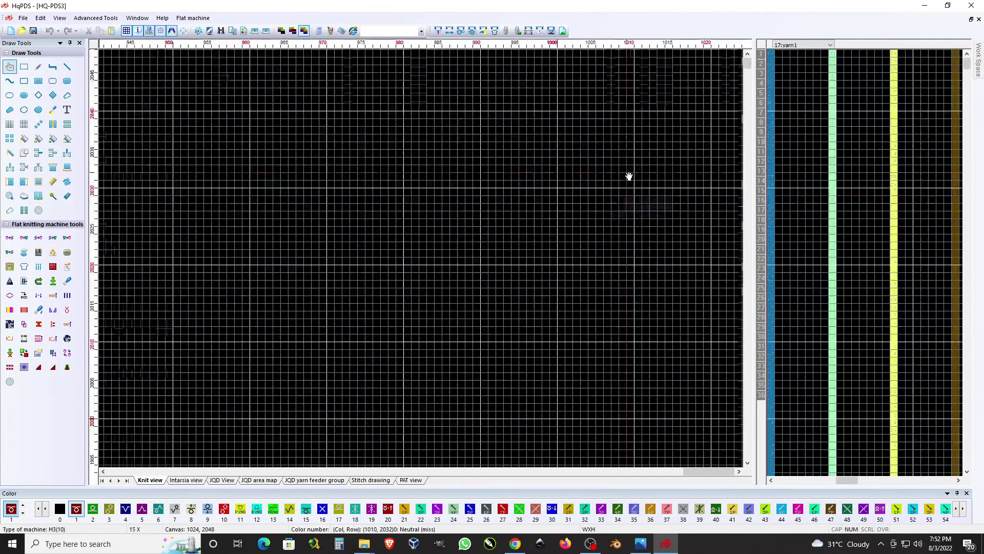
{"action": "scroll", "coordinate": [649, 150], "scroll_direction": "down", "scroll_amount": 1}
{"action": "scroll", "coordinate": [692, 105], "scroll_direction": "down", "scroll_amount": 1}
{"action": "scroll", "coordinate": [692, 106], "scroll_direction": "down", "scroll_amount": 1}
{"action": "scroll", "coordinate": [717, 79], "scroll_direction": "down", "scroll_amount": 2}
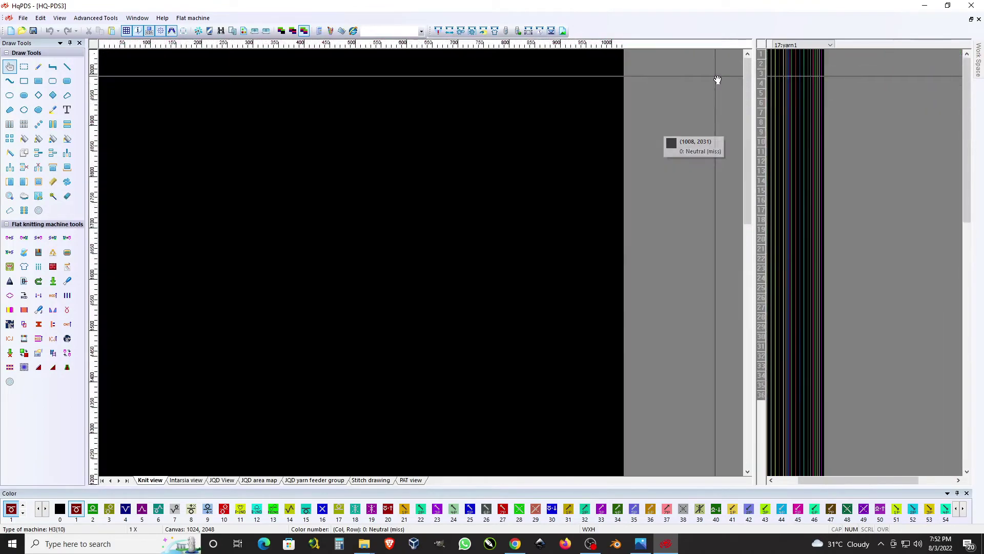
{"action": "left_click", "coordinate": [972, 19]}
{"action": "left_click", "coordinate": [494, 294]}
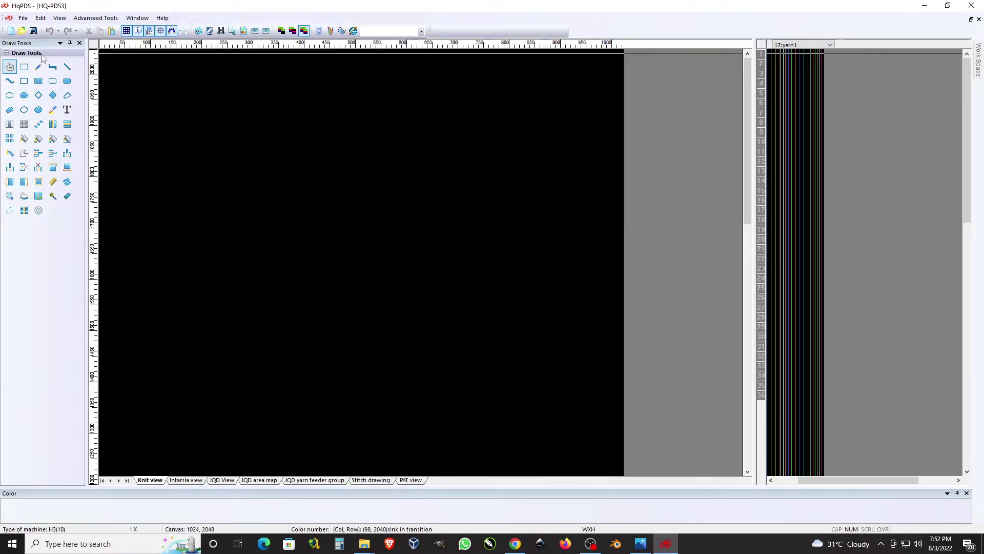
- Begin another H3 design and browse the Ribbing type list in the canvas setup
{"action": "left_click", "coordinate": [10, 30]}
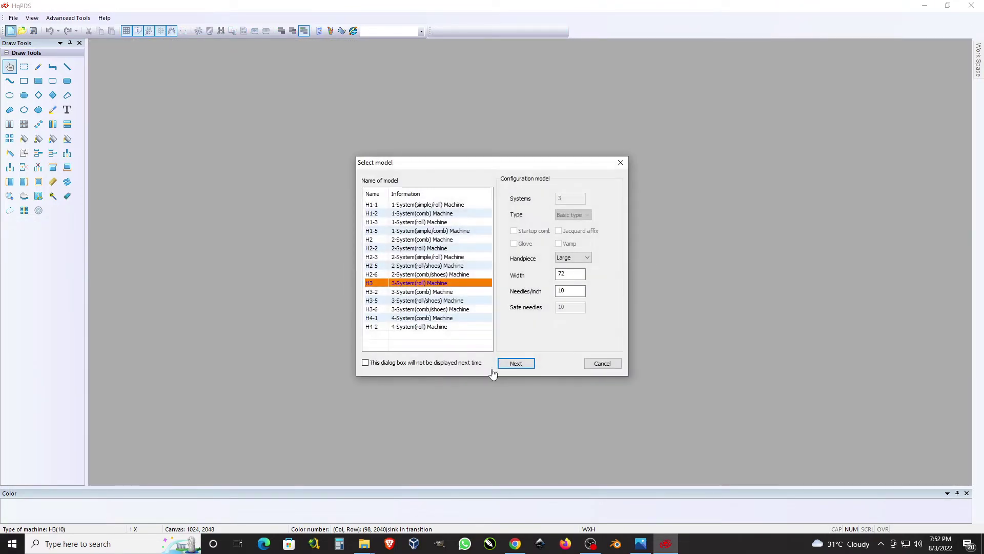
{"action": "left_click", "coordinate": [517, 365]}
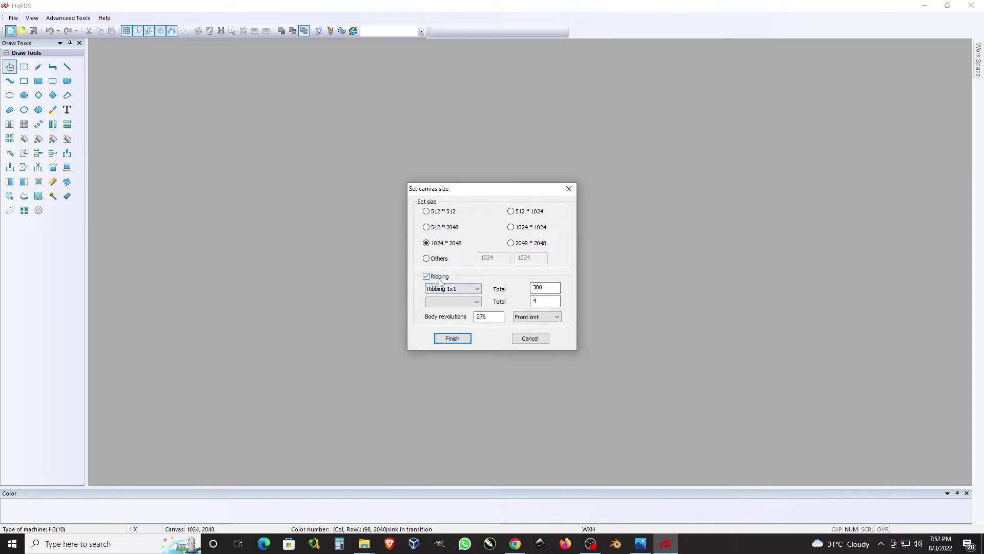
{"action": "left_click", "coordinate": [445, 293]}
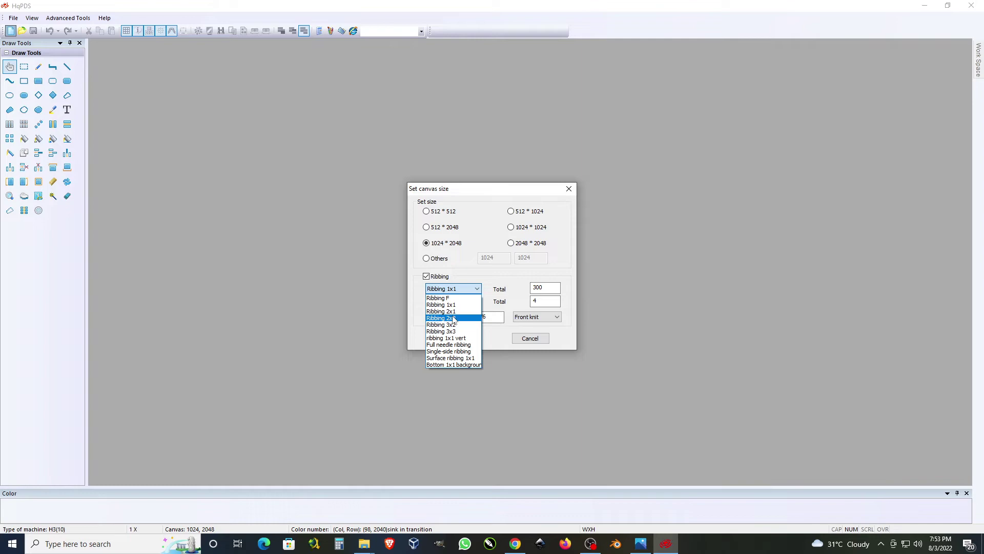
- Keep 1x1 ribbing, Total 300 and Front knit, and change Body revolutions from 276 to 200
{"action": "left_click", "coordinate": [549, 287]}
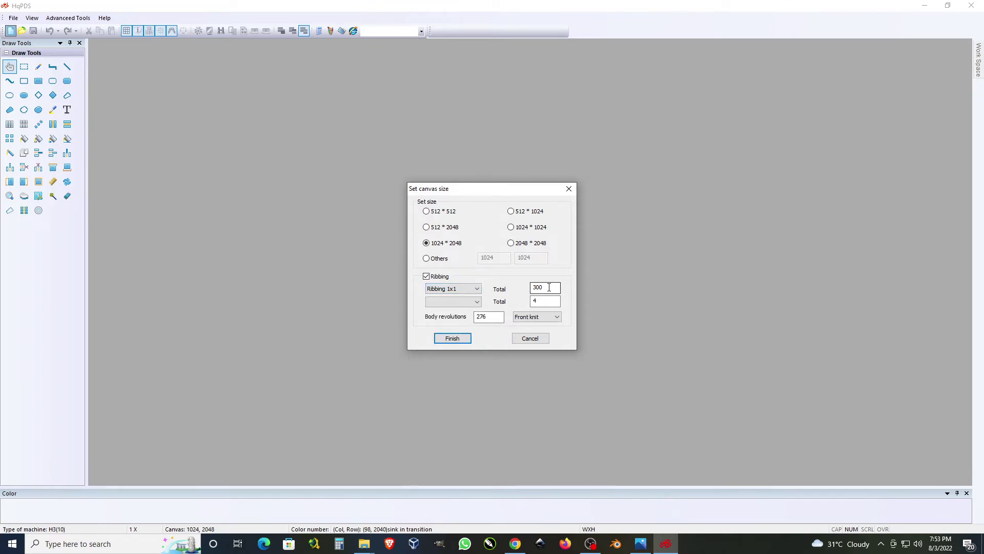
{"action": "double_click", "coordinate": [549, 286]}
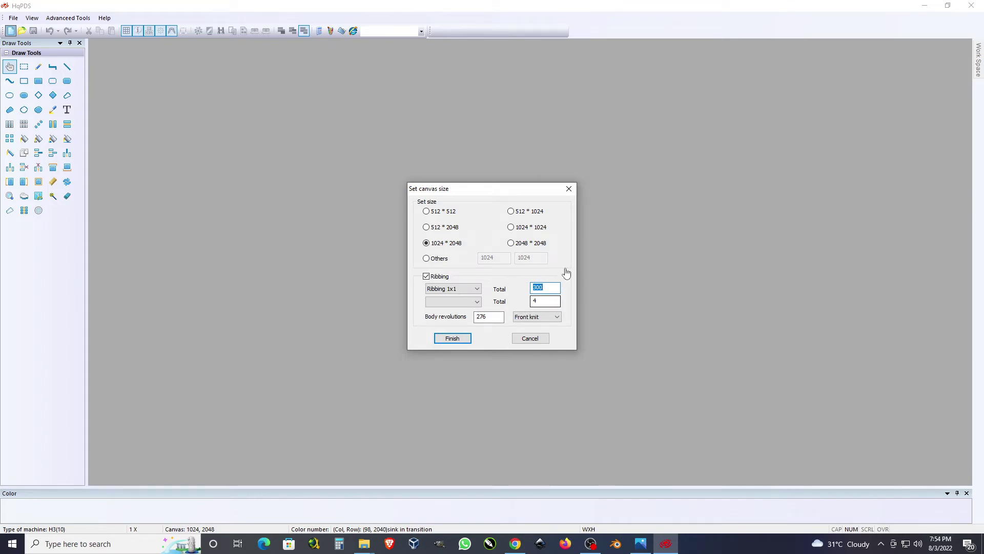
{"action": "left_click", "coordinate": [555, 287]}
{"action": "double_click", "coordinate": [553, 289]}
{"action": "left_click_drag", "start_coordinate": [549, 288], "coordinate": [491, 292]}
{"action": "key", "text": "Tab"}
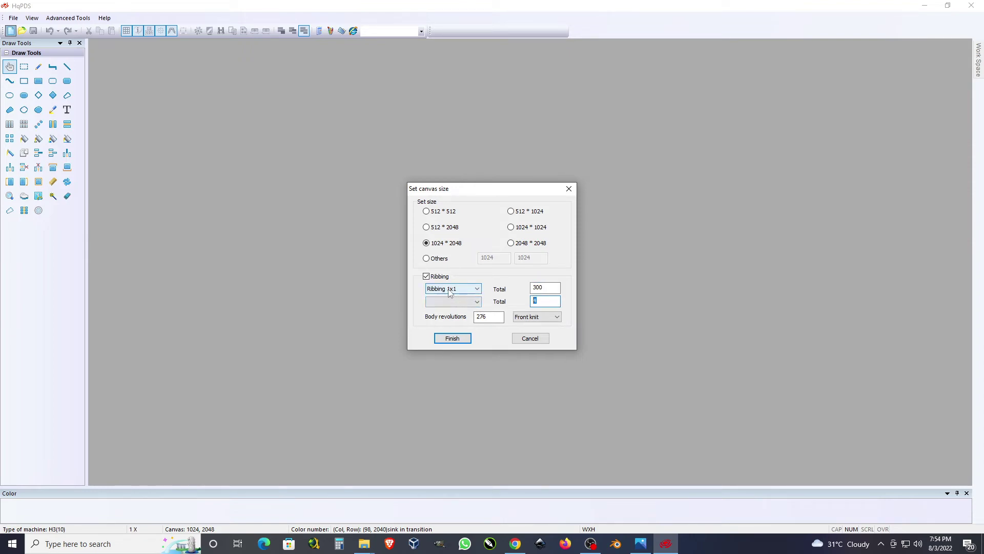
{"action": "left_click", "coordinate": [538, 303]}
{"action": "type", "text": "4"}
{"action": "double_click", "coordinate": [542, 301]}
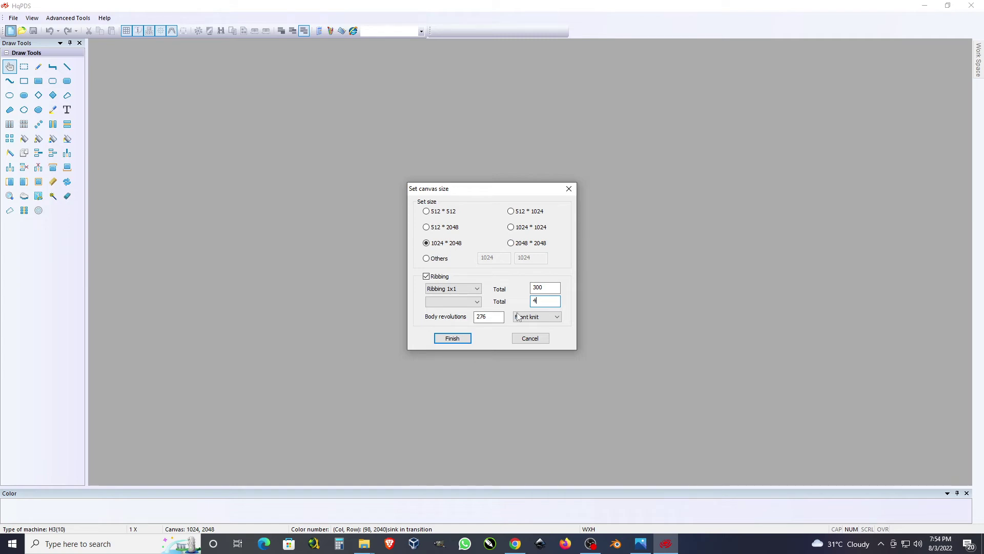
{"action": "double_click", "coordinate": [483, 317]}
{"action": "type", "text": "200"}
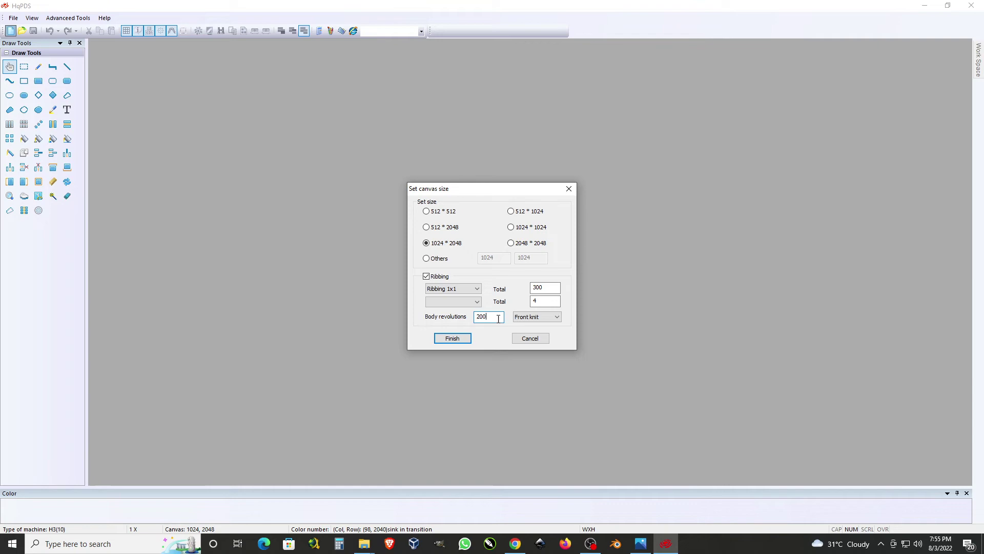
{"action": "left_click", "coordinate": [542, 318]}
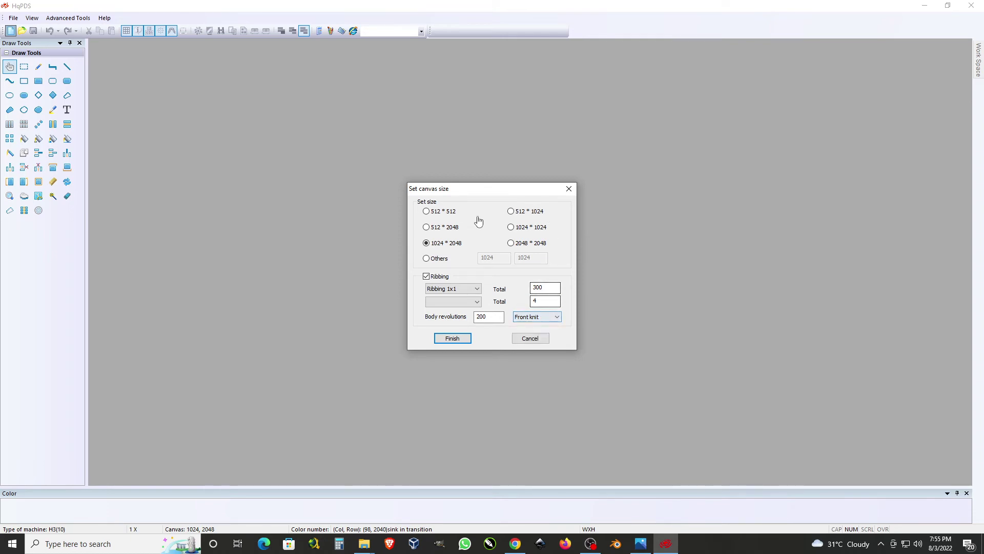
- Finish the canvas setup to generate the front-knit body, then clear the grid selection
{"action": "left_click", "coordinate": [450, 339]}
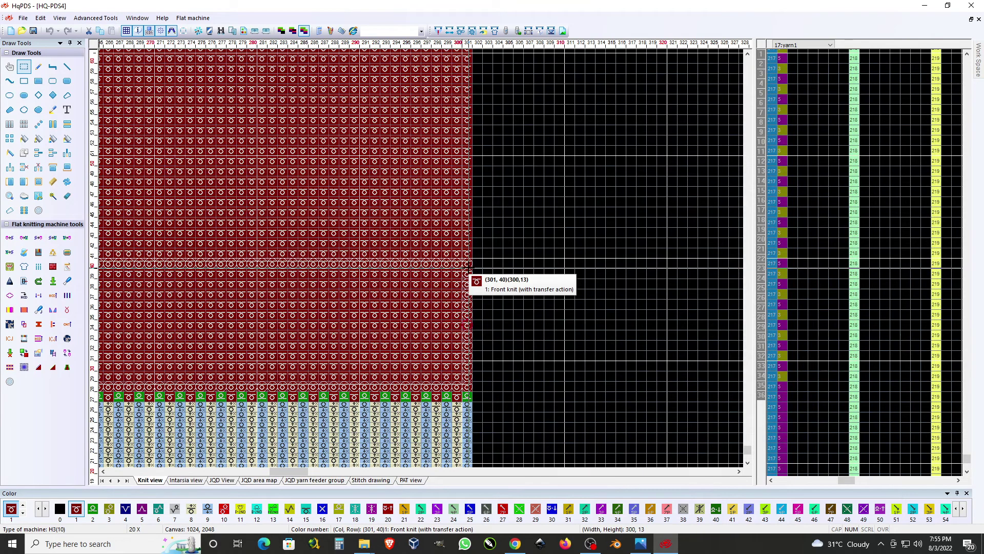
{"action": "left_click", "coordinate": [468, 266]}
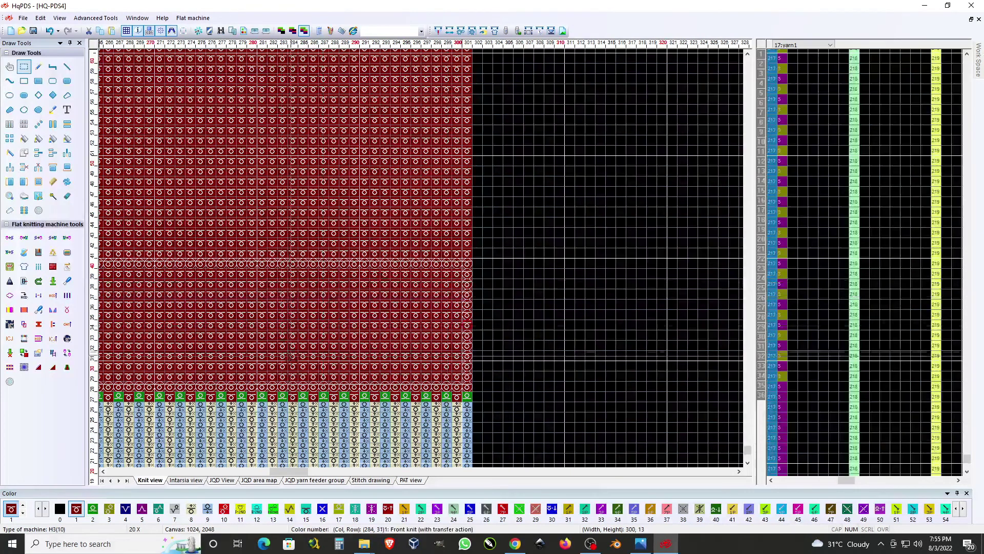
{"action": "left_click", "coordinate": [454, 388]}
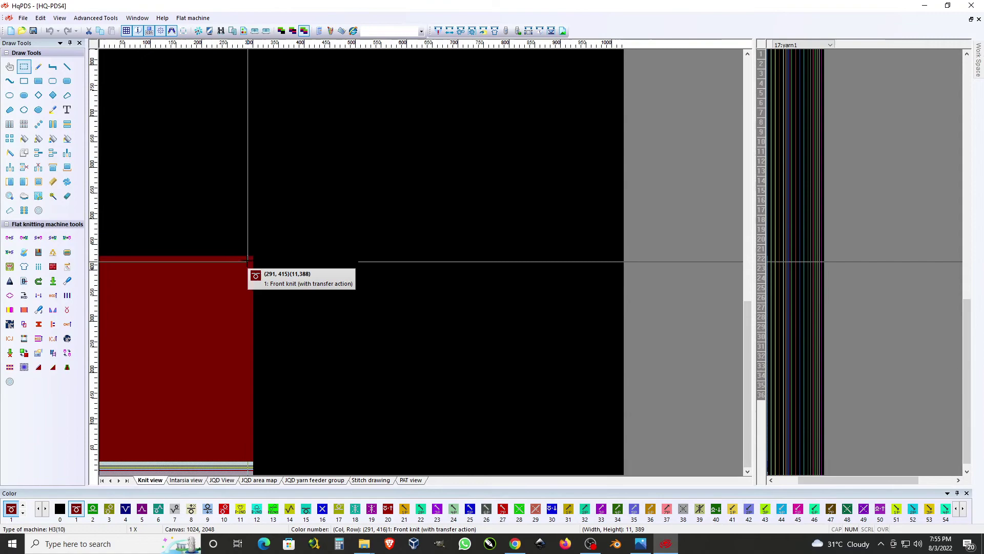
{"action": "mouse_move", "coordinate": [467, 387]}
{"action": "left_mouse_down"}
{"action": "mouse_move", "coordinate": [421, 263]}
{"action": "mouse_move", "coordinate": [456, 202]}
{"action": "left_mouse_up"}
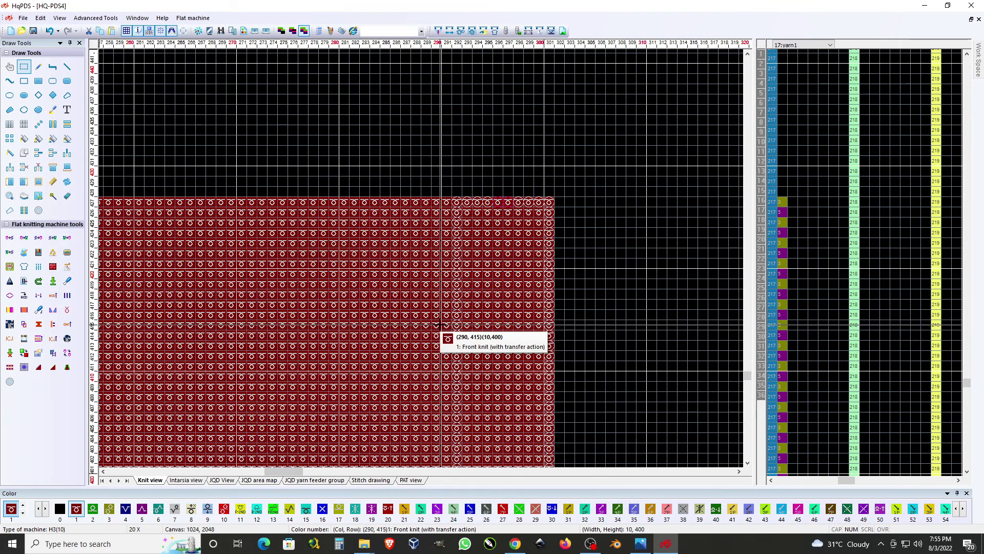
{"action": "scroll", "coordinate": [441, 333], "scroll_direction": "down", "scroll_amount": 5}
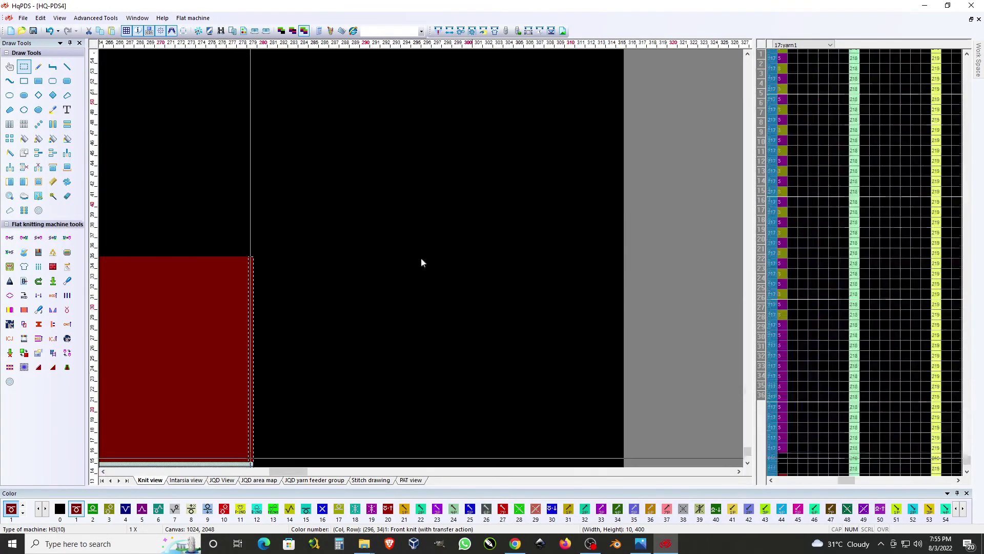
{"action": "scroll", "coordinate": [421, 253], "scroll_direction": "up", "scroll_amount": 5}
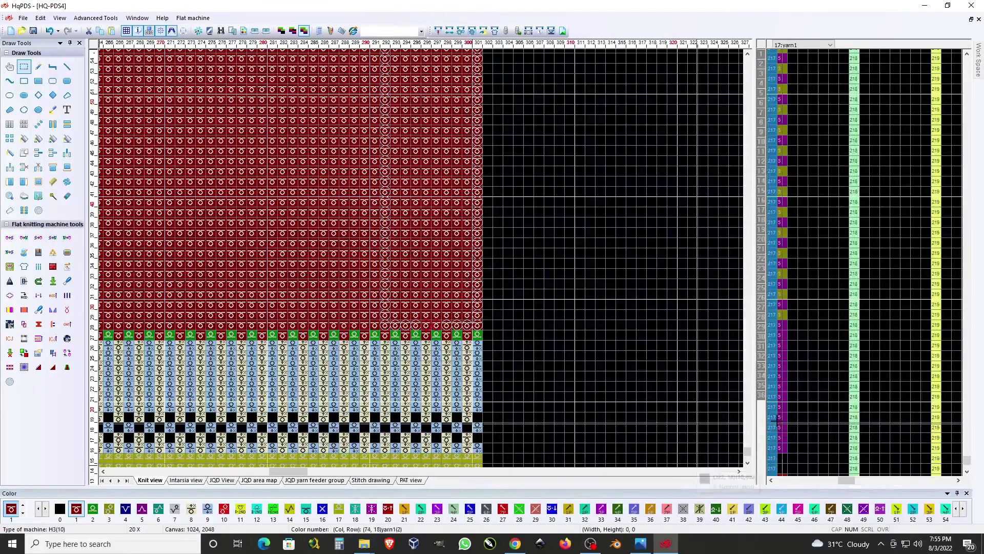
{"action": "scroll", "coordinate": [748, 455], "scroll_direction": "down", "scroll_amount": 3}
{"action": "scroll", "coordinate": [747, 455], "scroll_direction": "down", "scroll_amount": 2}
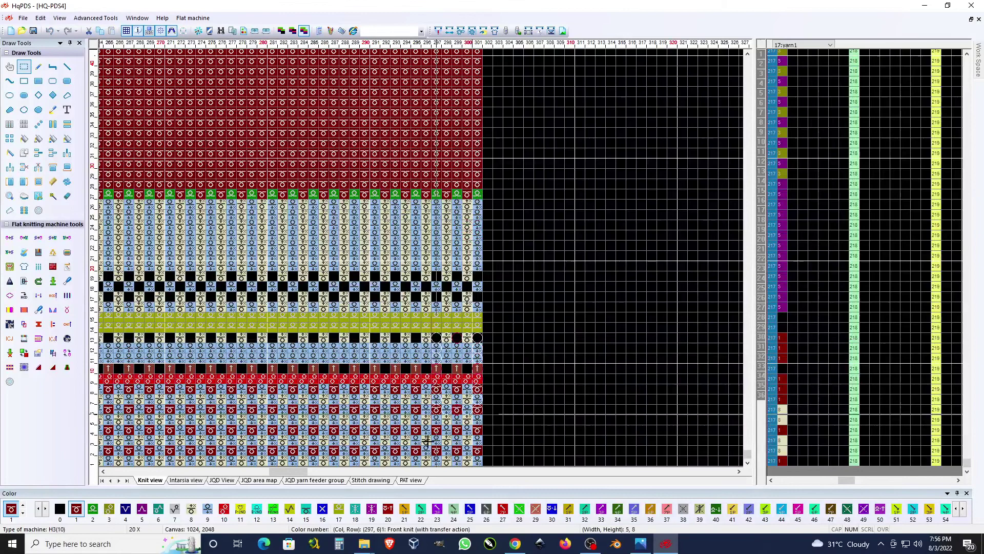
{"action": "left_click_drag", "start_coordinate": [478, 337], "coordinate": [417, 474]}
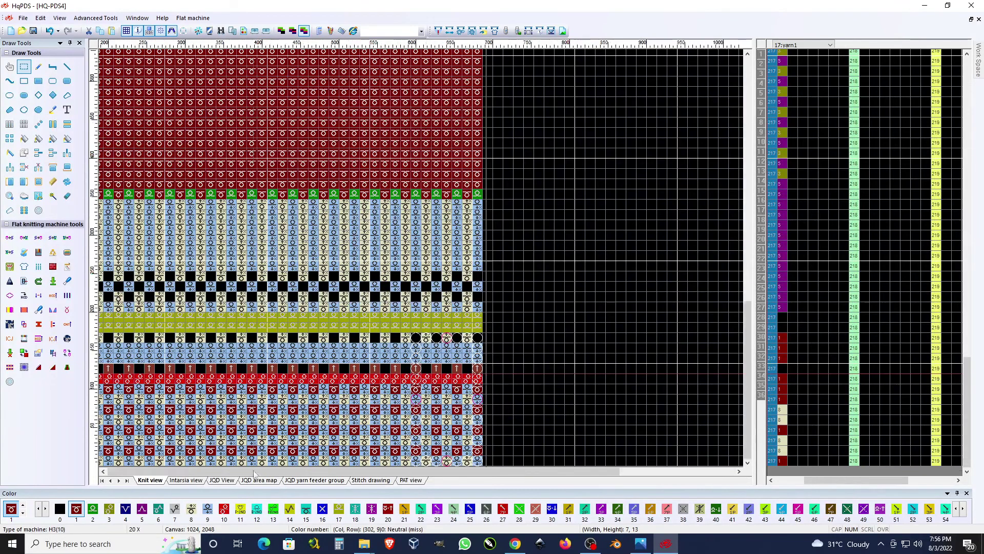
{"action": "scroll", "coordinate": [254, 471], "scroll_direction": "down", "scroll_amount": 5}
{"action": "scroll", "coordinate": [150, 455], "scroll_direction": "up", "scroll_amount": 3}
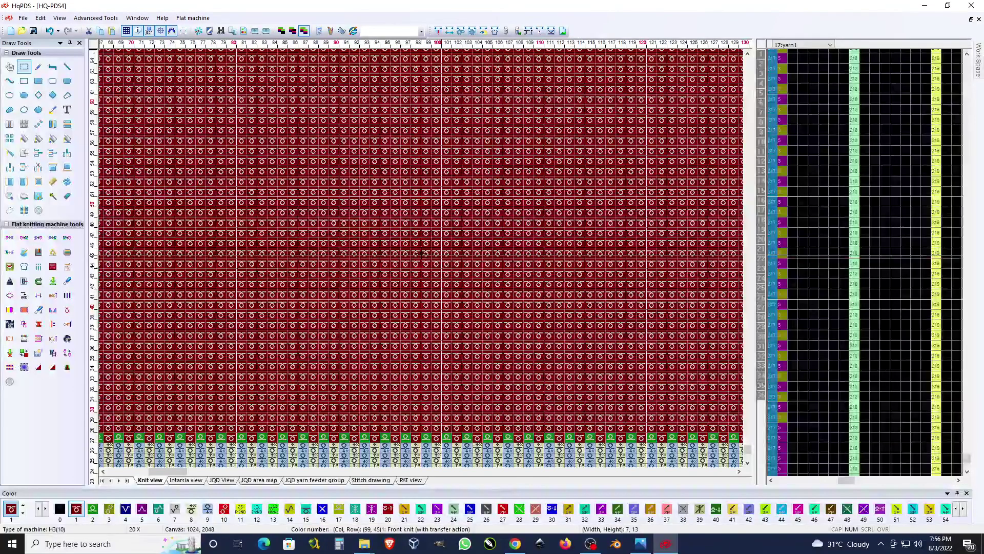